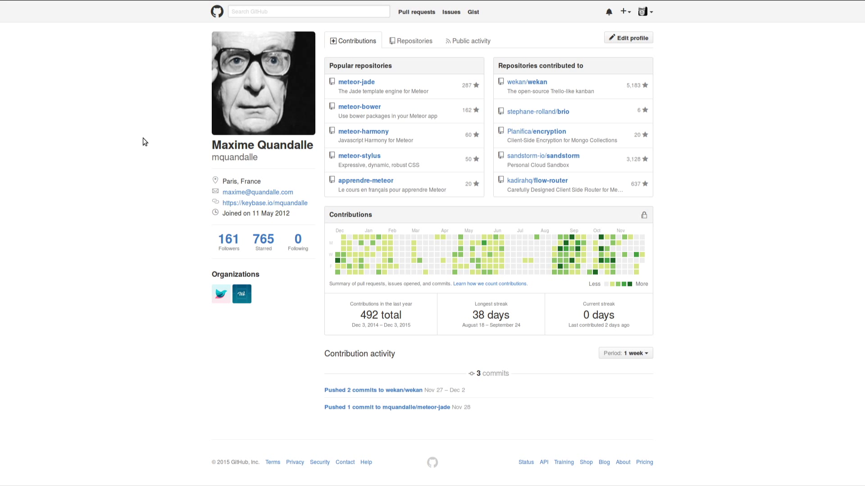
Step: Switch from the GitHub profile page to the next browser tab with Ctrl+Tab
key("ctrl+Tab")
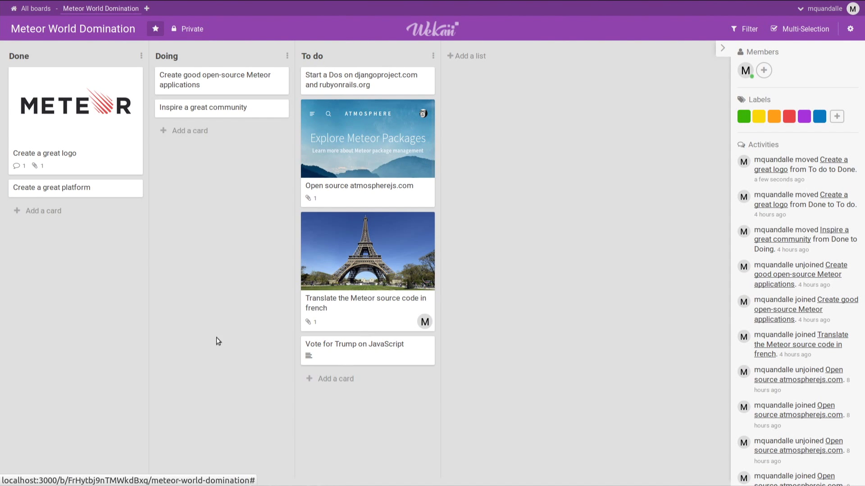
Step: Add a 'Give a talk' card to the Doing list
left_click(198, 131)
type("G")
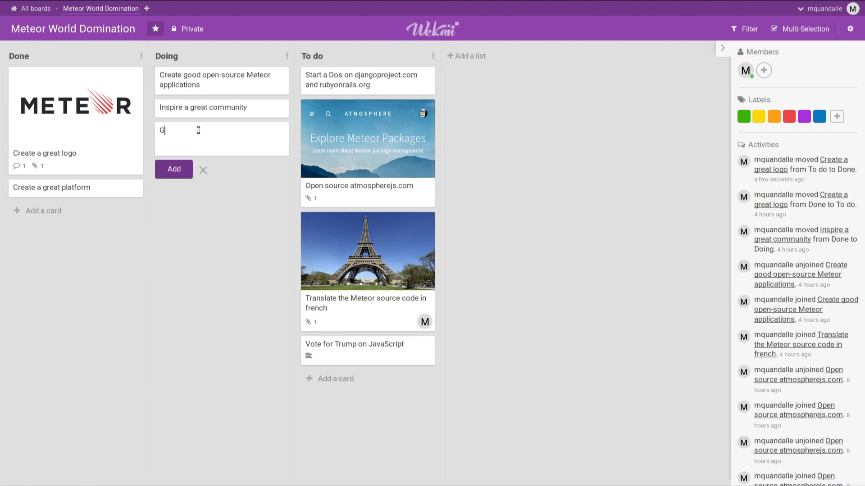
type("ive a talk")
key("Return")
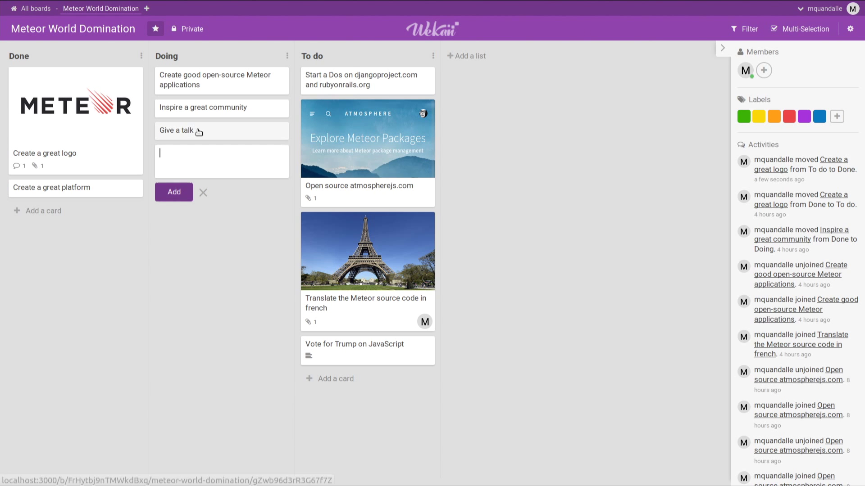
Step: Join the Inspire a great community card and drag yourself onto the Open source atmospherejs.com card
left_click(222, 111)
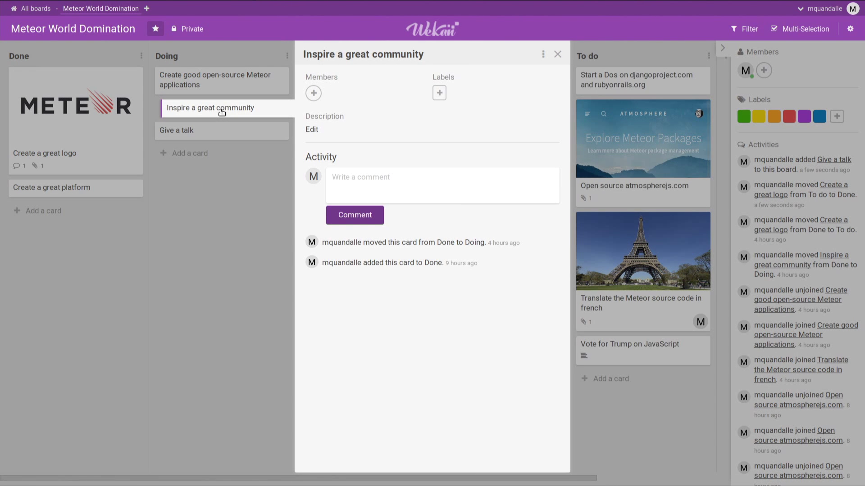
left_click(314, 94)
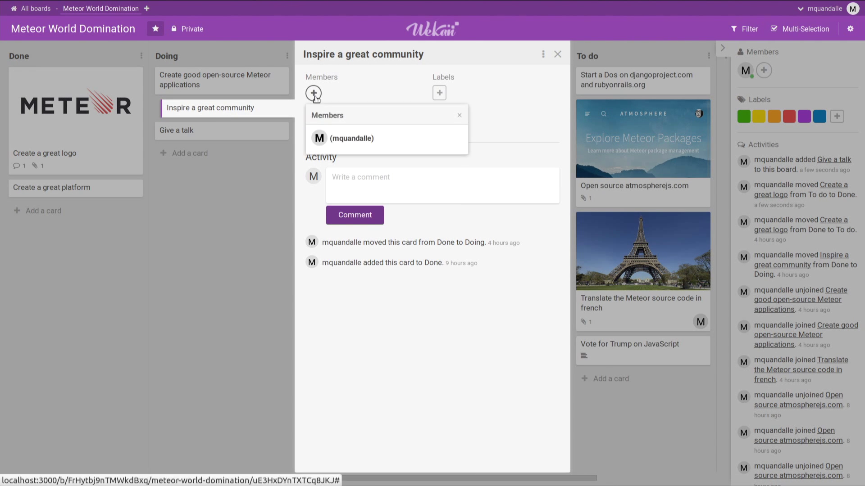
left_click(352, 140)
left_click(240, 245)
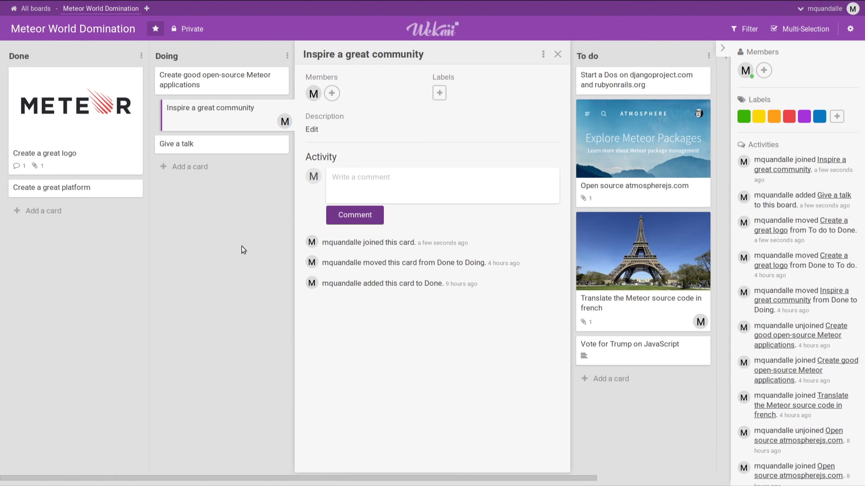
left_click(242, 246)
left_click_drag(746, 73, 415, 195)
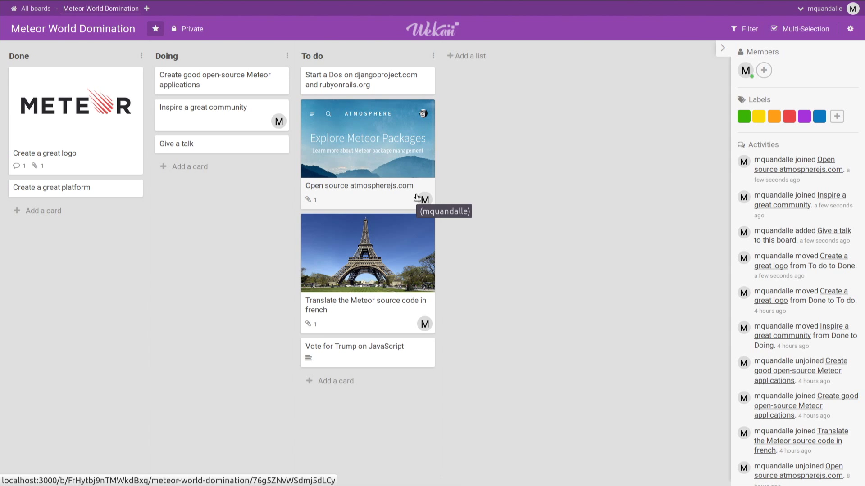
Step: Post the comment 'Hello' on the Give a talk card
left_click(253, 142)
left_click(378, 180)
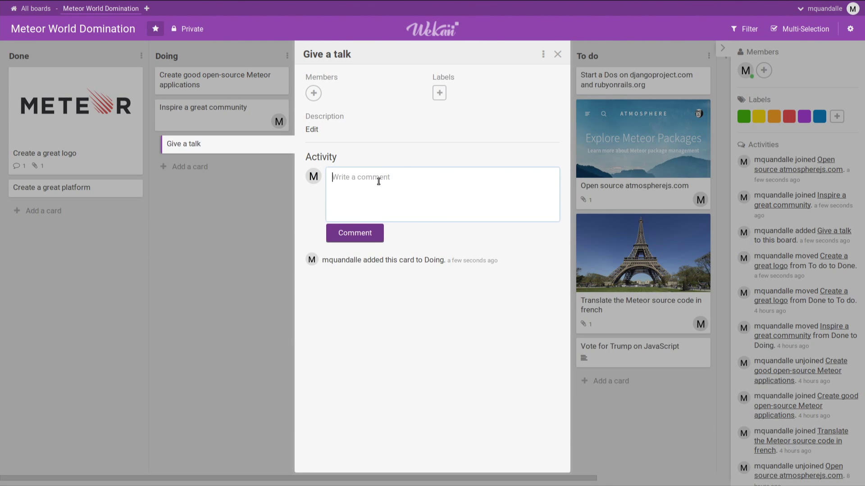
type("Hello")
key("ctrl+Return")
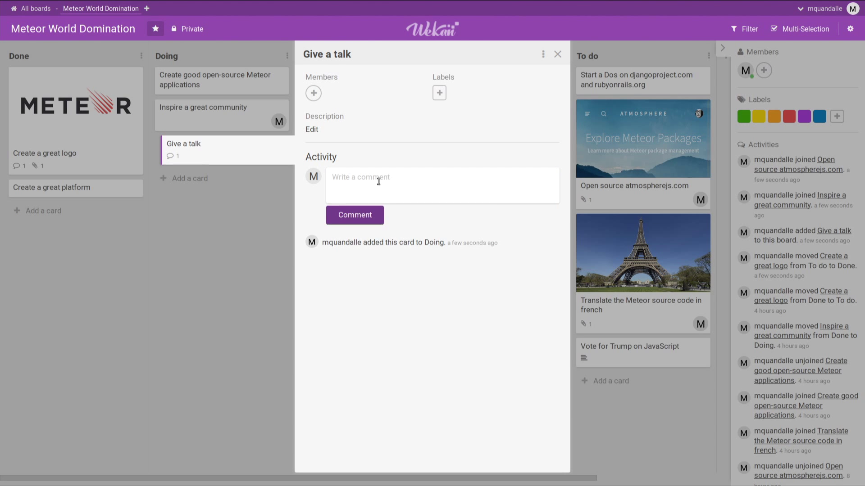
left_click(253, 242)
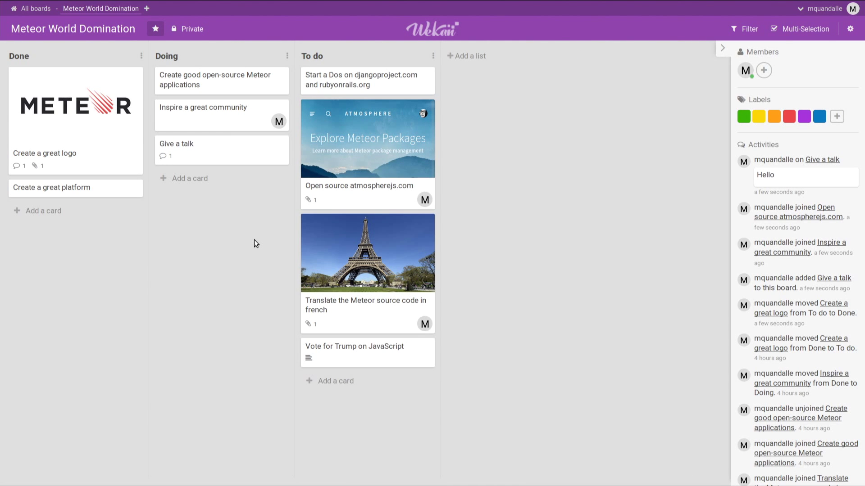
Step: Add a 'Hello' card at the bottom of Doing, picking yourself via the @ member suggestion
left_click(201, 178)
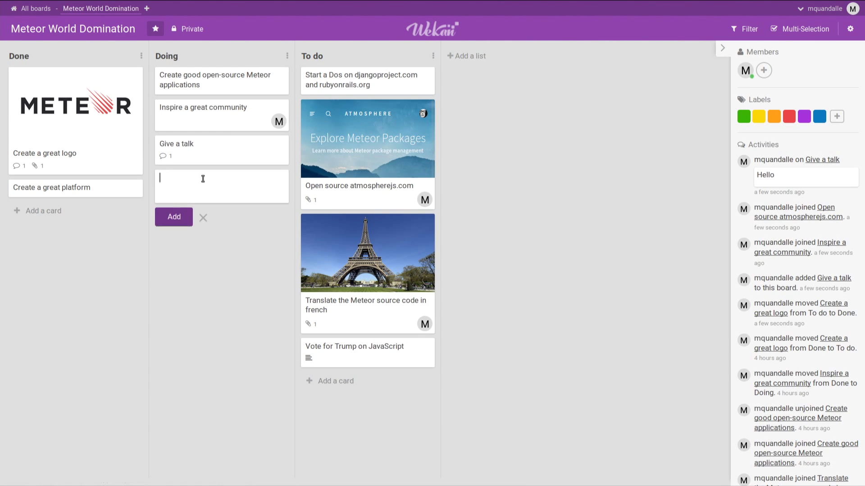
type("Hello @")
key("Return")
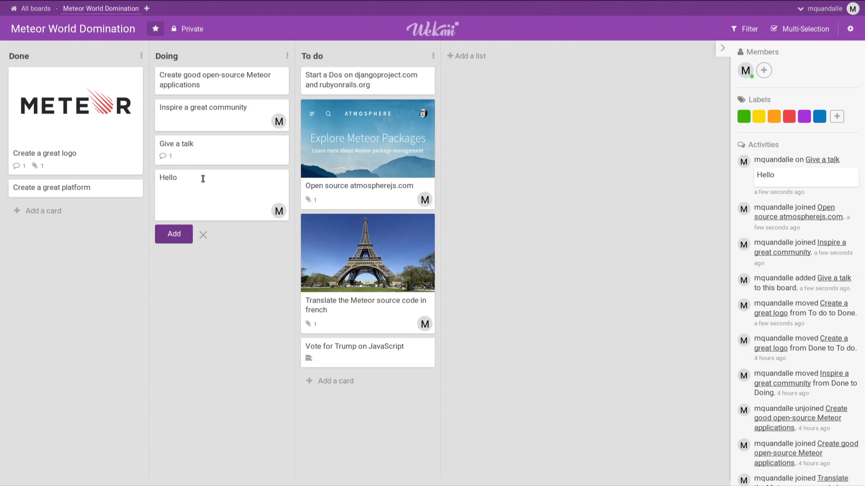
type("#greed")
key("BackSpace")
key("BackSpace")
key("BackSpace")
key("BackSpace")
key("BackSpace")
key("BackSpace")
key("BackSpace")
key("Return")
key("Escape")
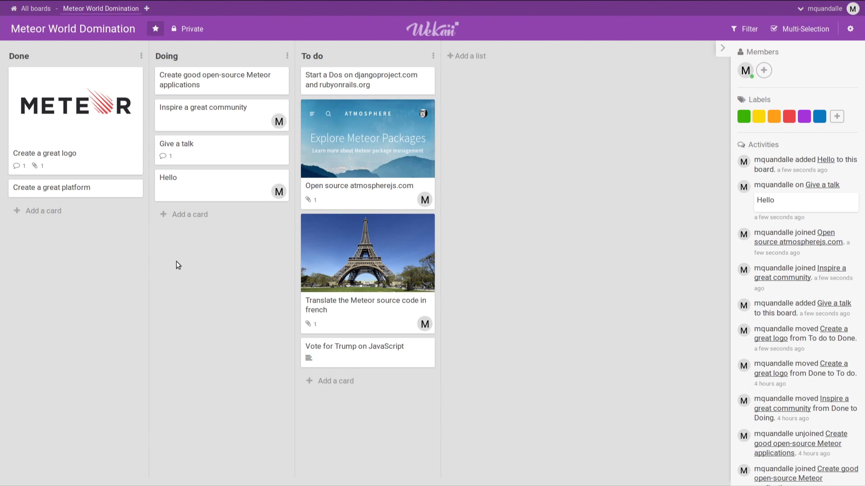
right_click(739, 29)
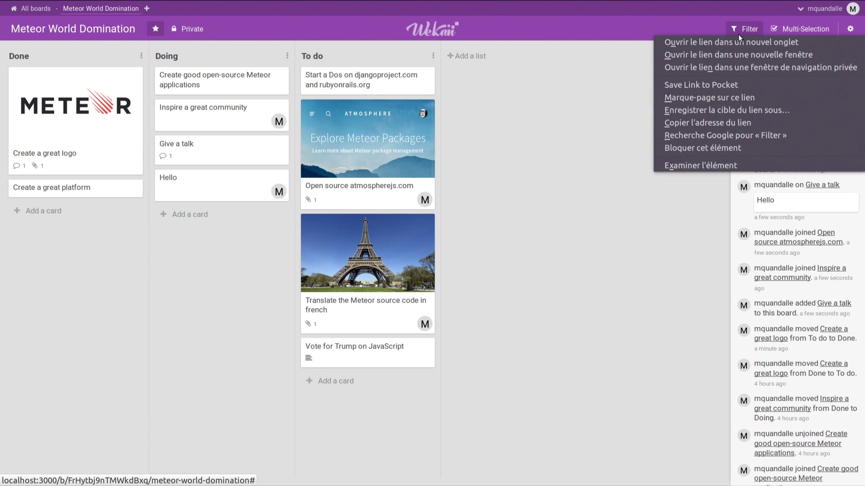
key("Escape")
left_click(740, 29)
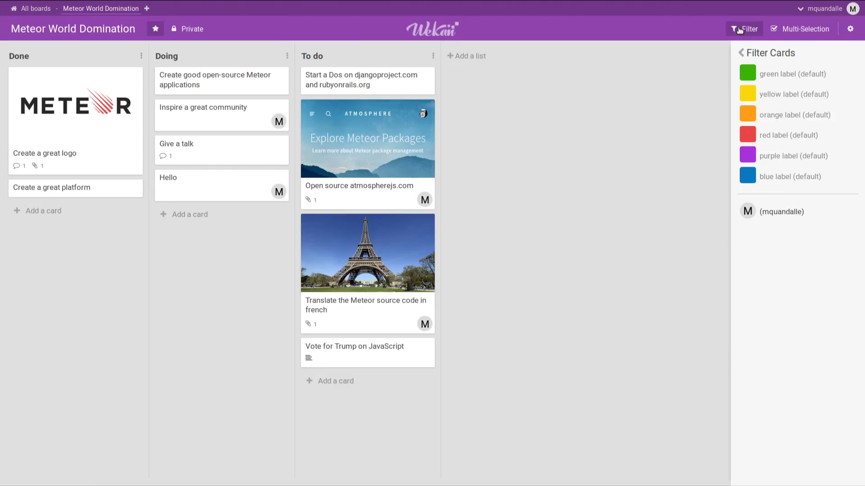
left_click(784, 211)
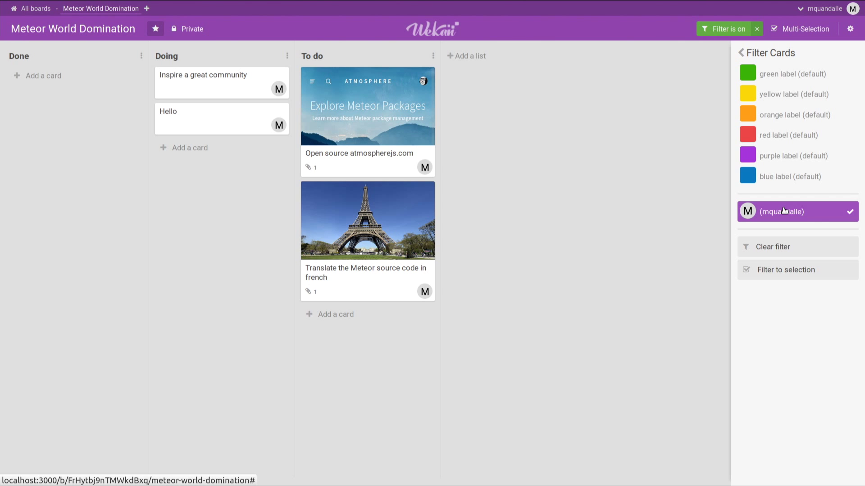
left_click(756, 29)
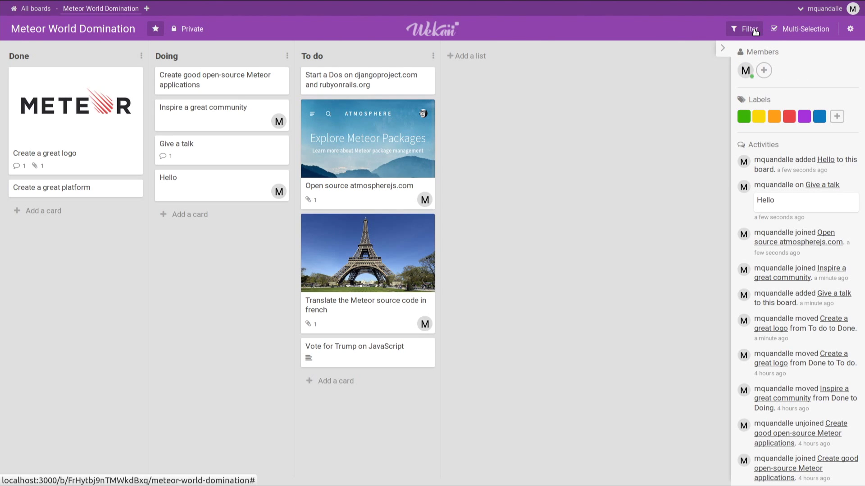
key("shift+slash")
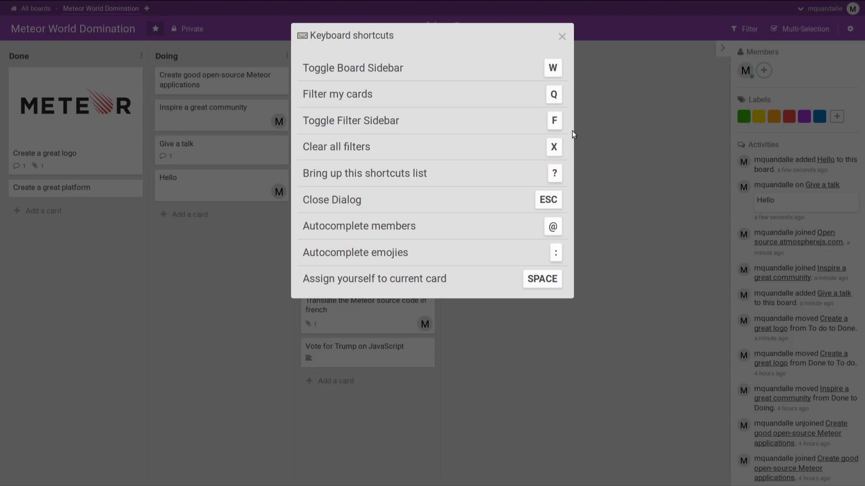
key("Escape")
key("q")
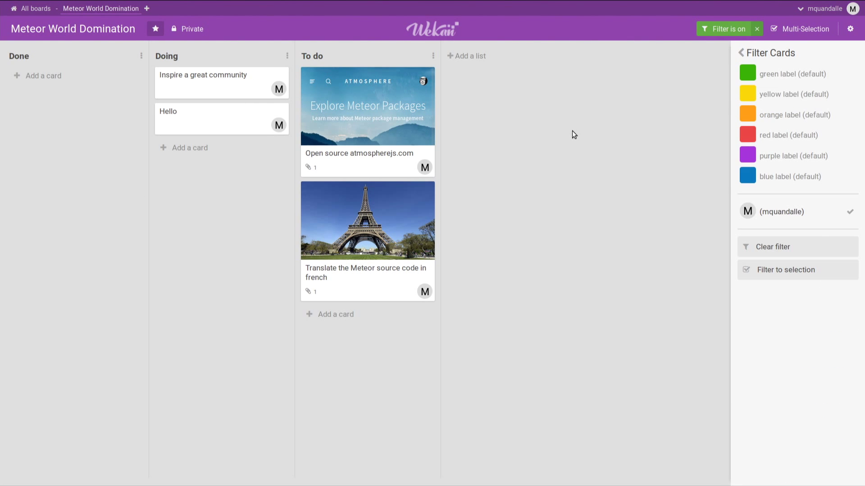
left_click(756, 30)
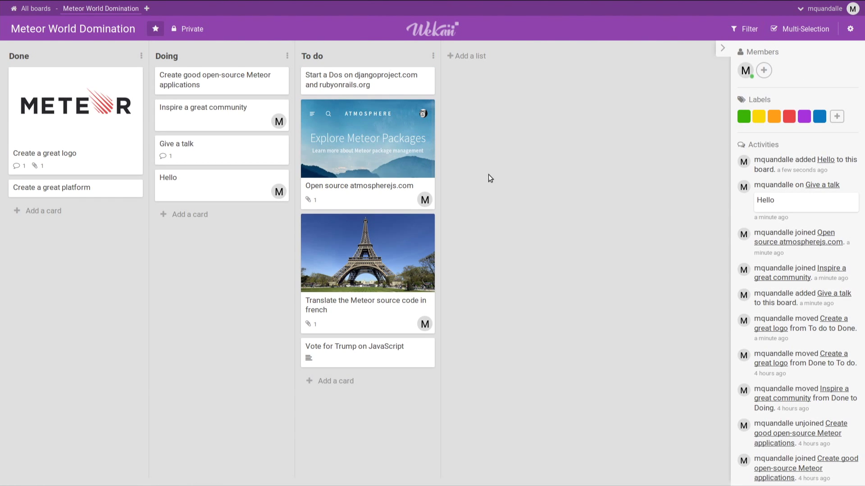
Step: Name the green label 'Excellent idea', correcting a typo, then drag it toward a card
left_click(742, 118)
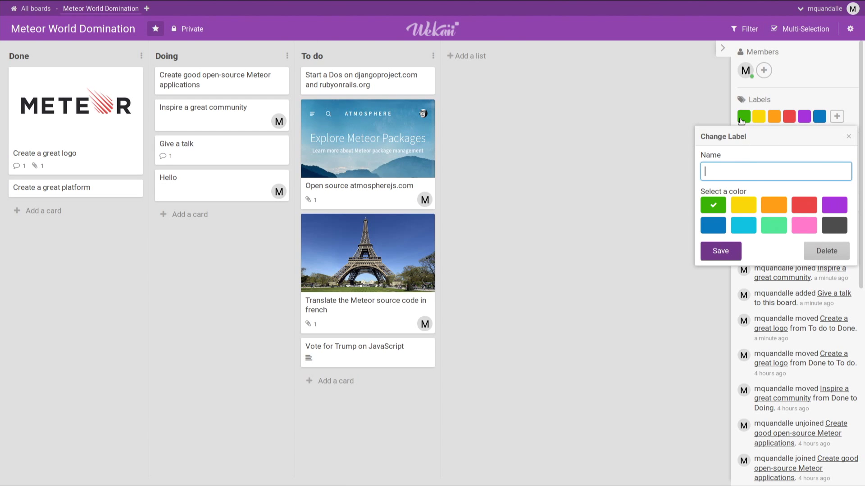
type("Excl")
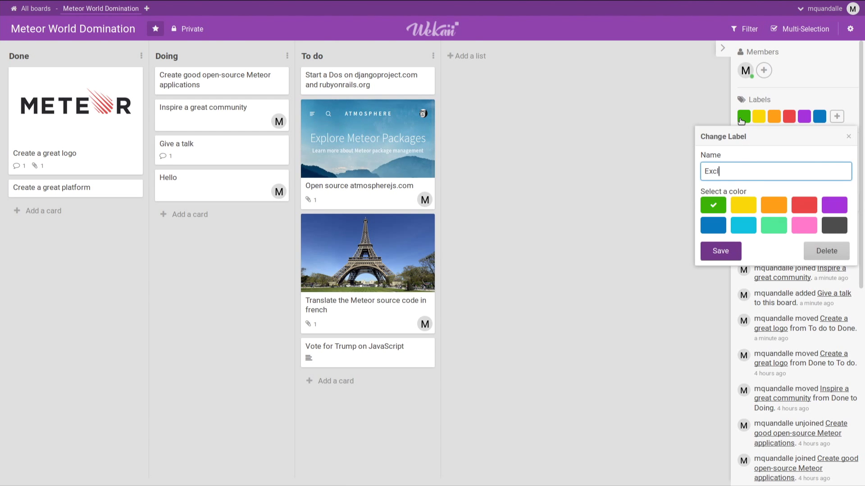
key("BackSpace")
type("ellent ida")
key("Return")
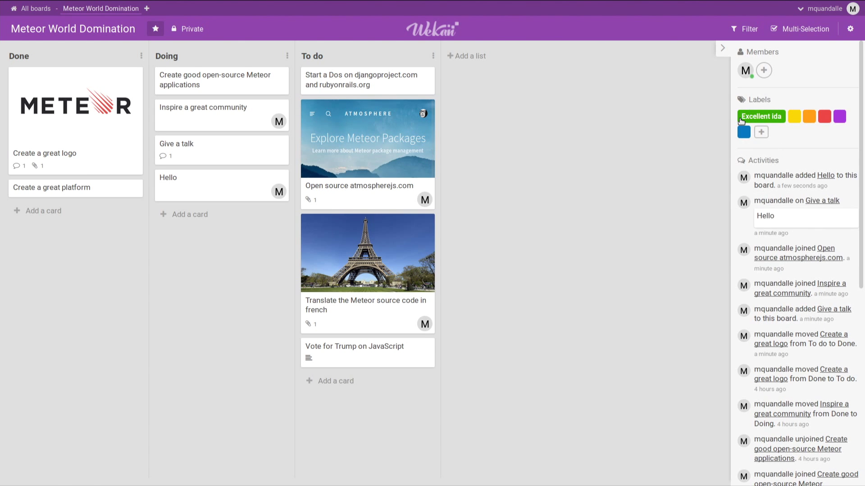
left_click(740, 120)
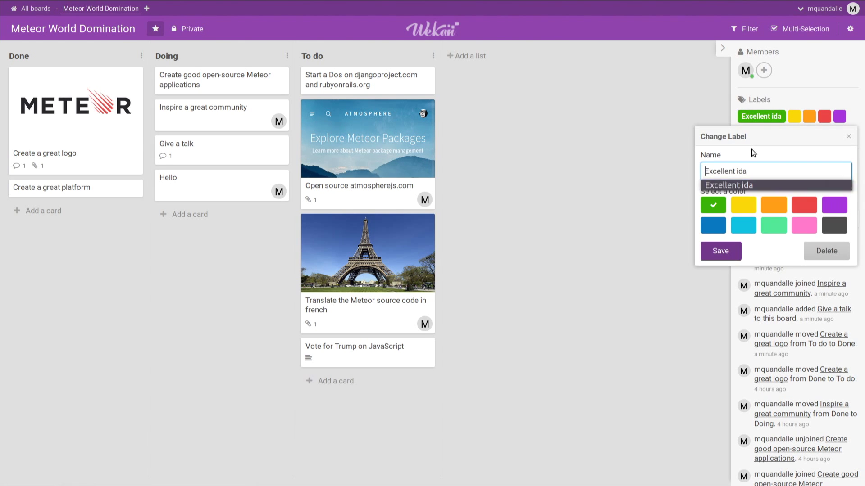
key("BackSpace")
type("ea")
key("Return")
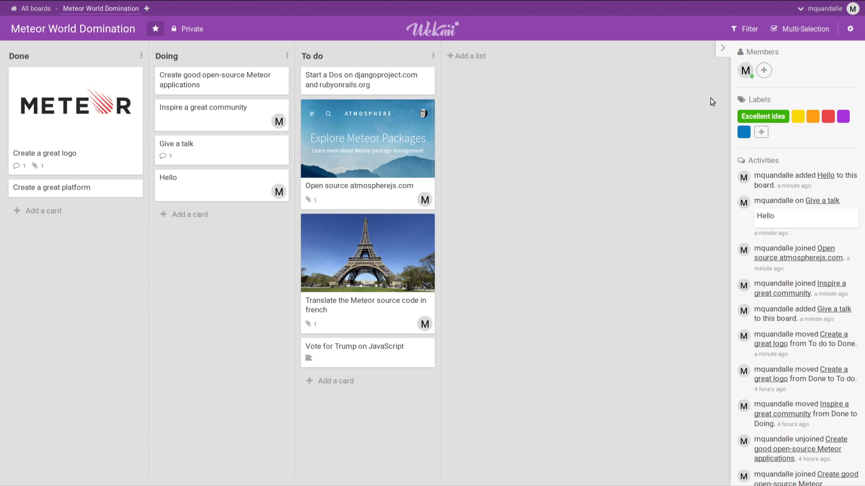
left_click_drag(777, 116, 407, 83)
Step: Open the Start a Dos card's label list and return to the board
left_click(408, 83)
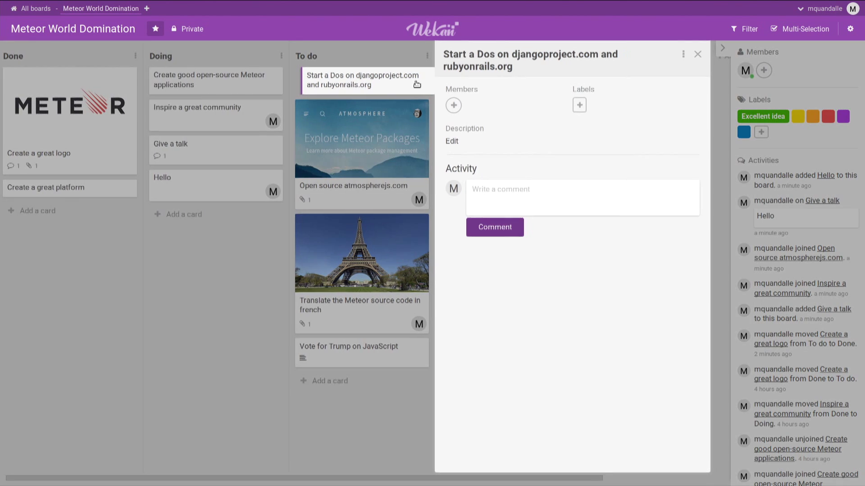
left_click(579, 105)
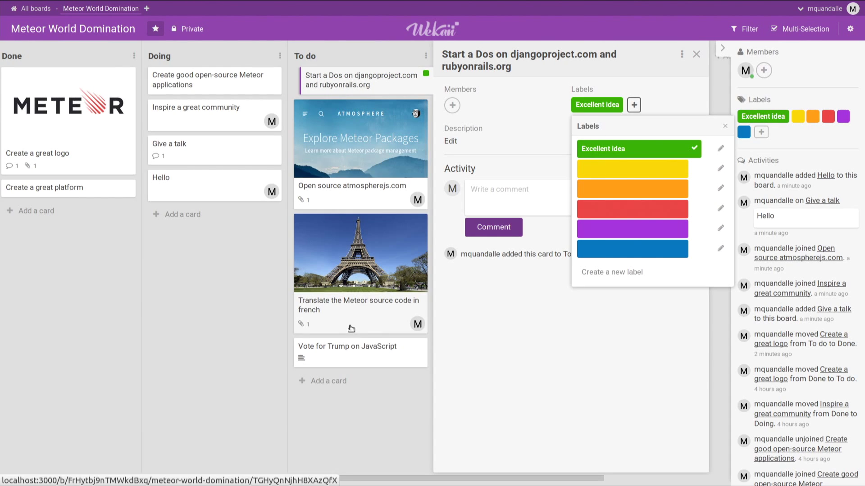
left_click(210, 299)
left_click(234, 293)
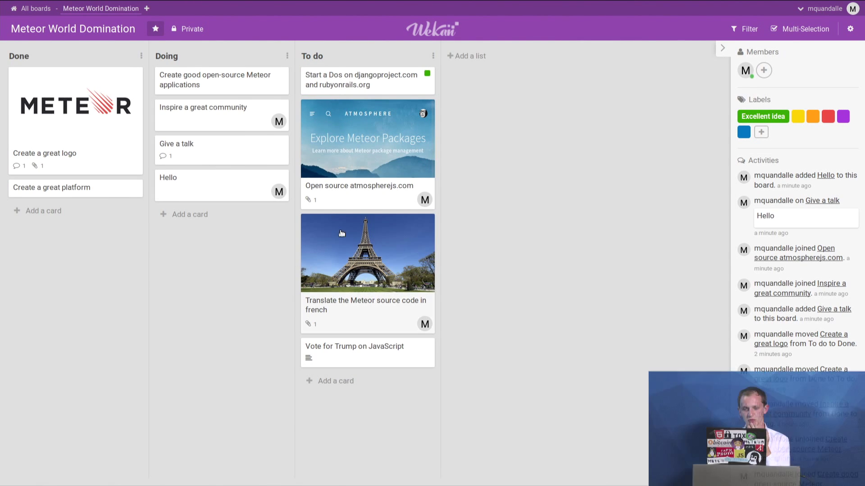
Step: Apply the green 'Excellent idea' label to the Open source atmospherejs.com card
left_click(359, 205)
left_click(578, 93)
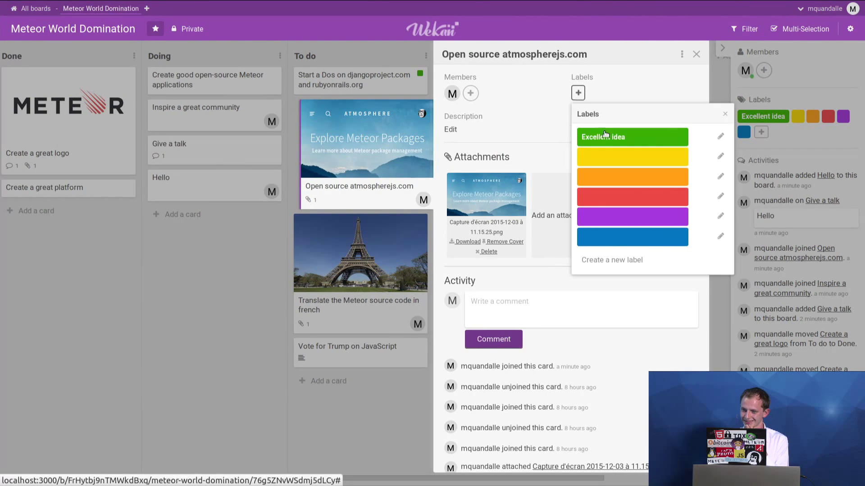
left_click(606, 135)
left_click(202, 318)
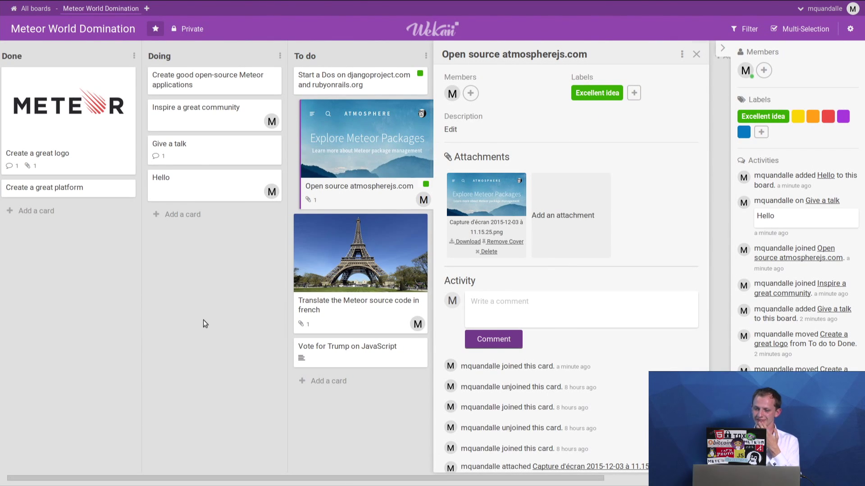
left_click(203, 320)
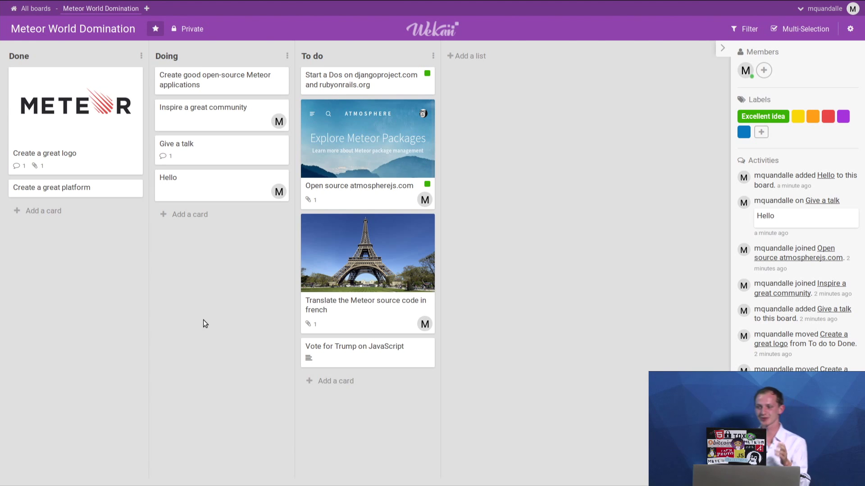
Step: Browse the interface language list, then follow the Vote for Trump card's tweet link
left_click(824, 9)
left_click(770, 103)
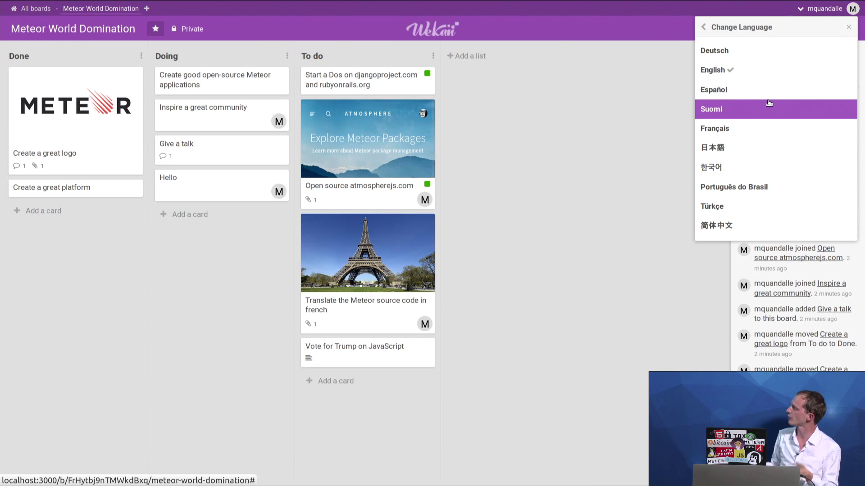
left_click(617, 131)
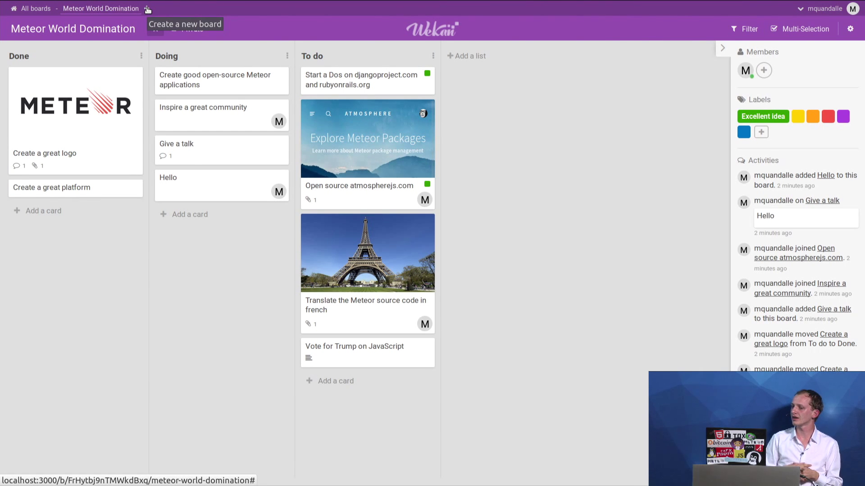
left_click(386, 343)
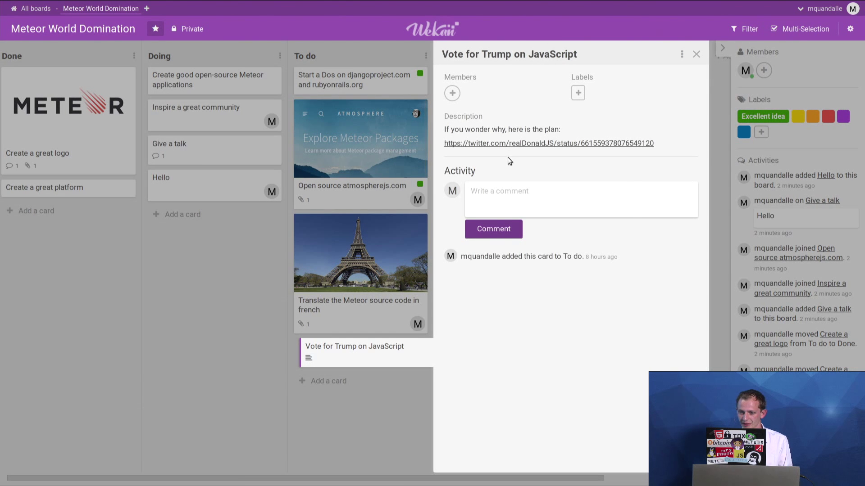
left_click(505, 145)
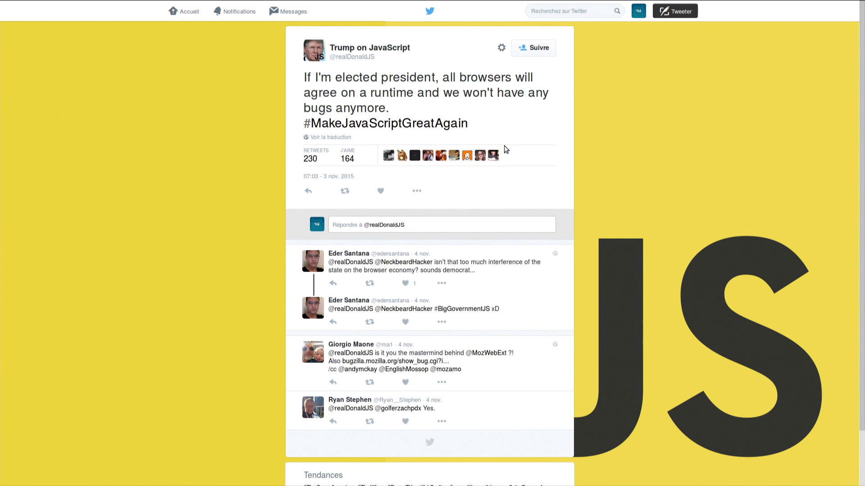
Step: Close the Twitter tab with Ctrl+W to return to the Wekan board
key("ctrl+w")
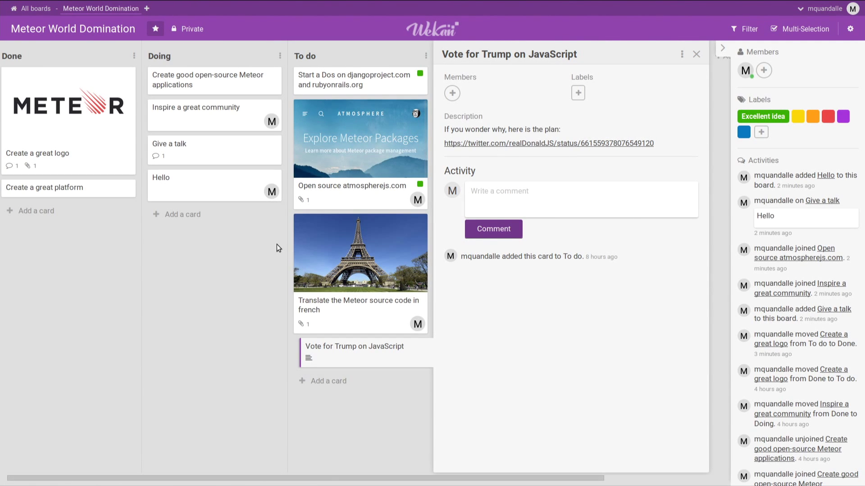
Step: Dismiss the Vote for Trump on JavaScript card panel by clicking empty board space
left_click(271, 272)
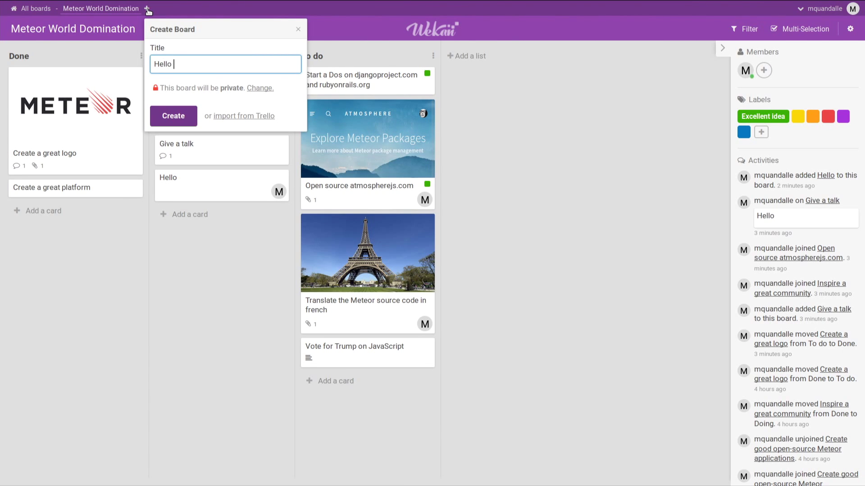
Step: Create a private board titled 'Hello world'
type("world")
left_click(262, 92)
left_click(211, 108)
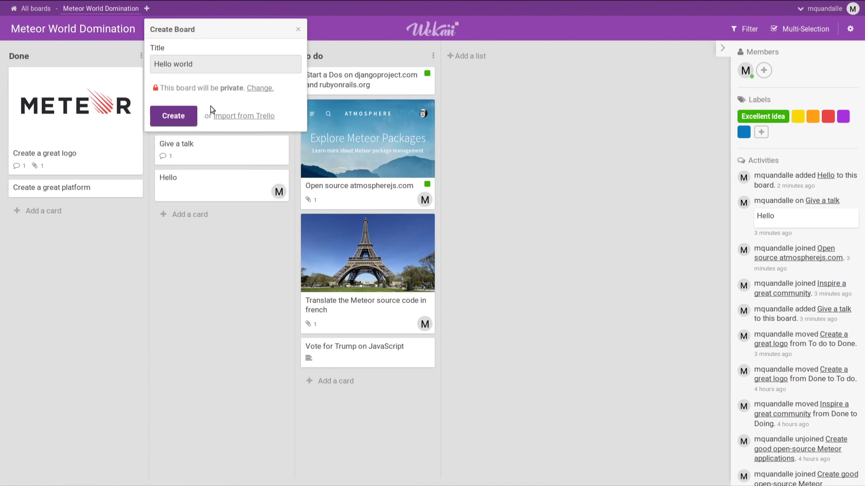
left_click(184, 117)
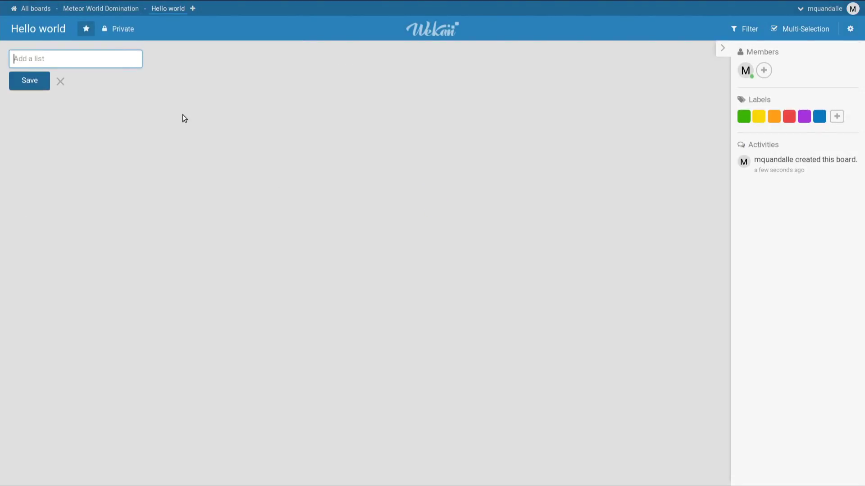
Step: Add two placeholder lists, 'hfdfds' and 'dsfdsfds'
type("hfdfds")
key("Return")
type("dsfdsfds")
key("Return")
type("f")
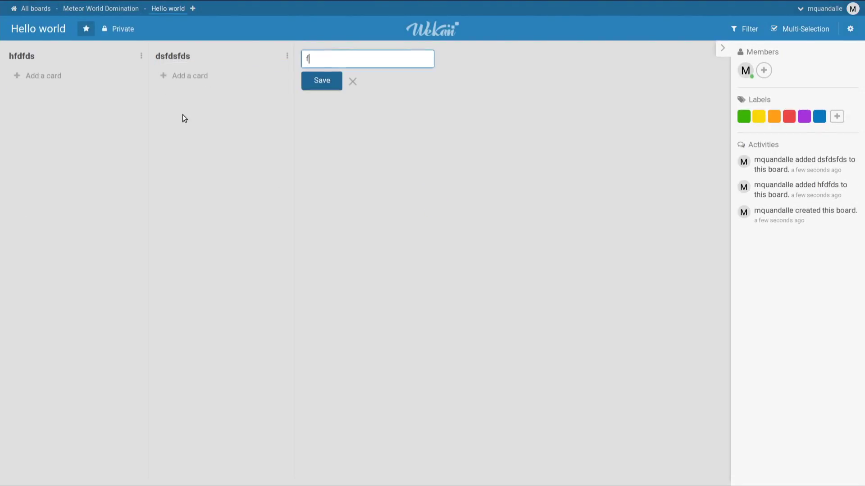
Step: Add cards 'dsfds' and 'fdsdsf' to the first list, then choose importing a board from Trello
left_click(53, 76)
type("dsfds")
key("Return")
type("fdsdsf")
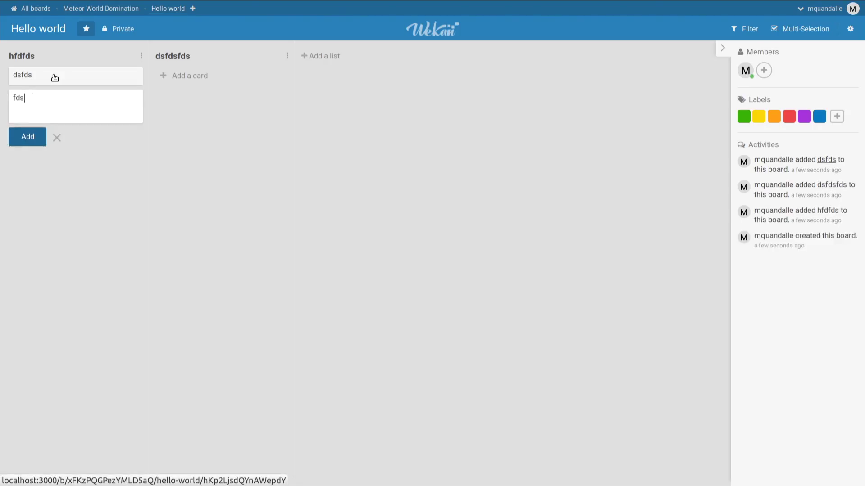
key("Return")
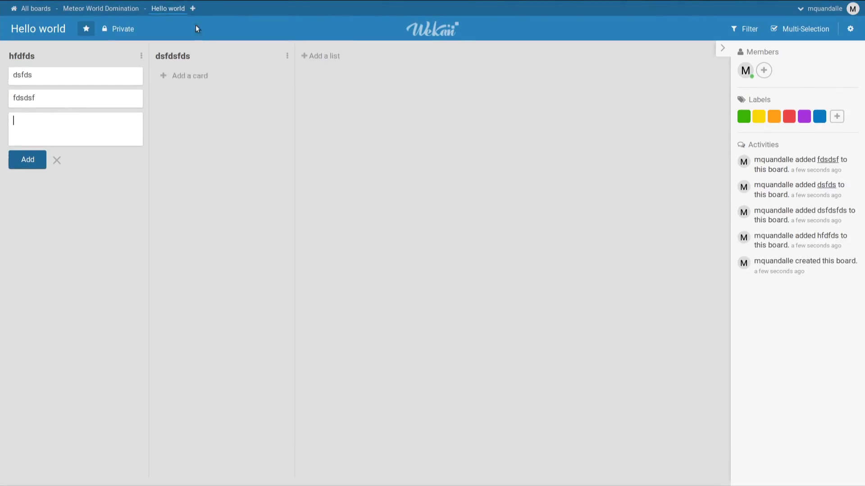
left_click(193, 9)
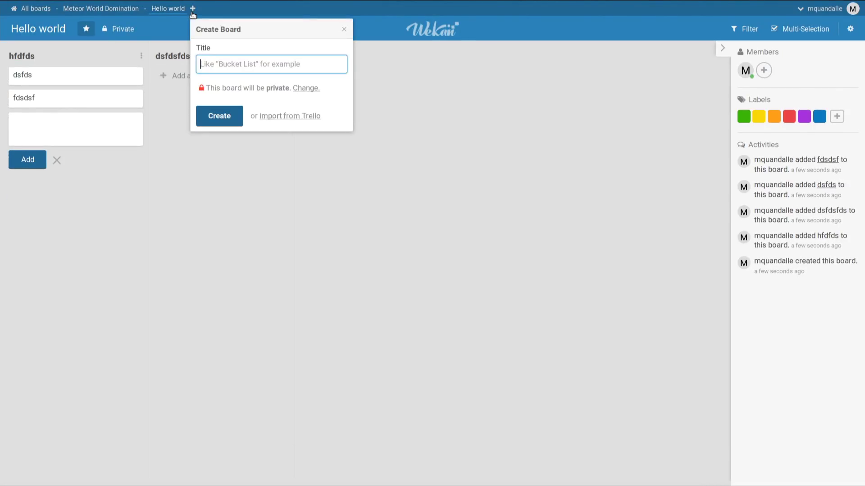
left_click(289, 115)
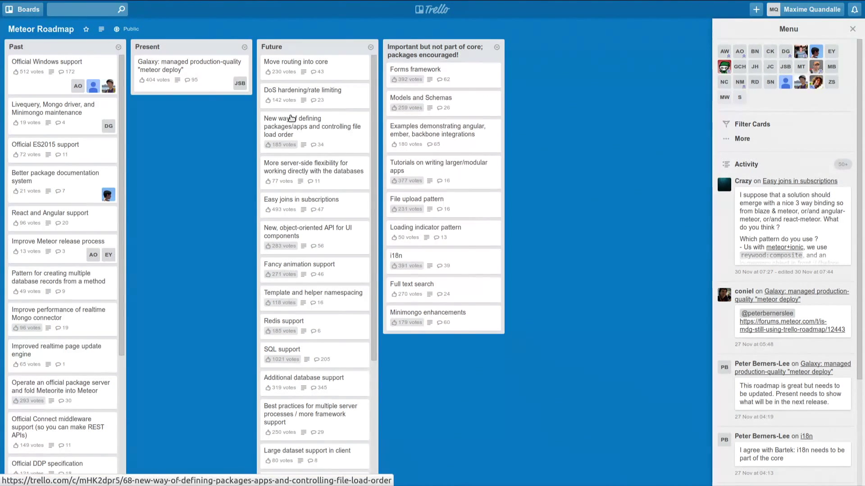
Step: Export the Meteor Roadmap board as JSON via More › Print and Export
left_click(734, 140)
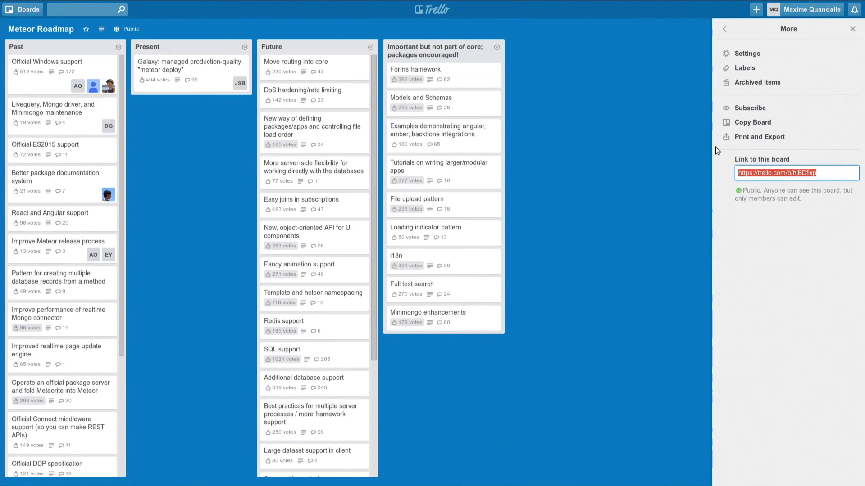
left_click(750, 141)
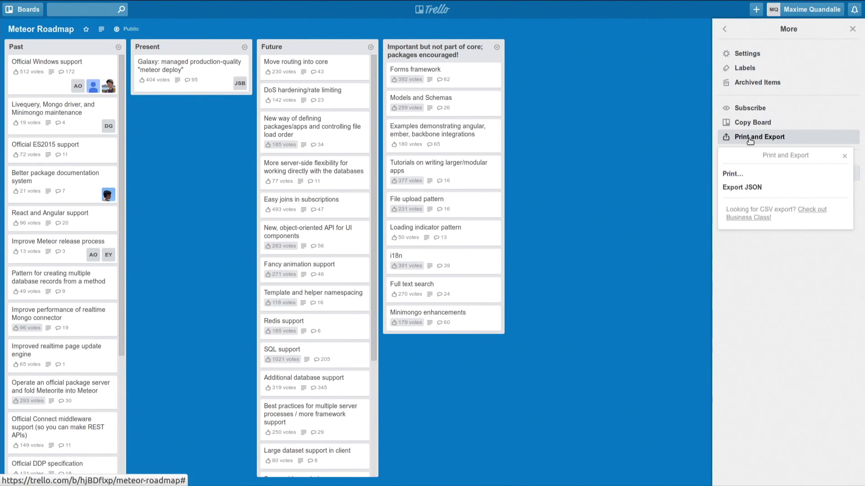
left_click(753, 188)
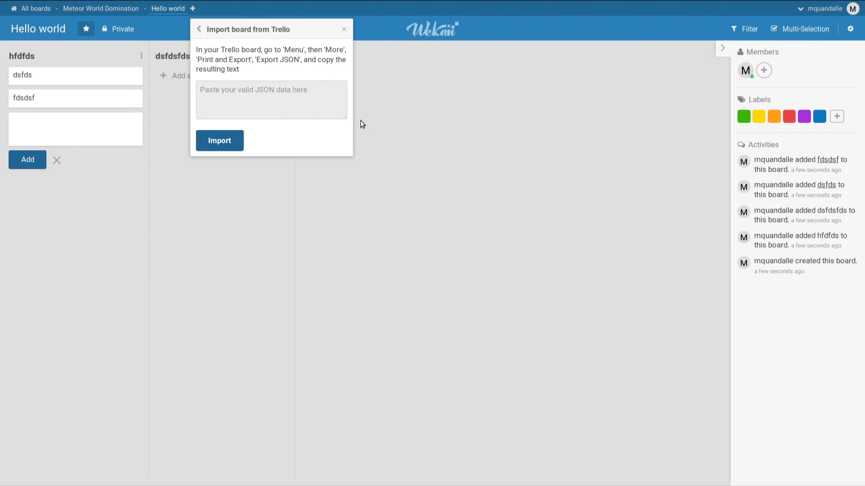
Step: Paste the exported Meteor Roadmap JSON into the Trello import box and import the board
left_click(290, 97)
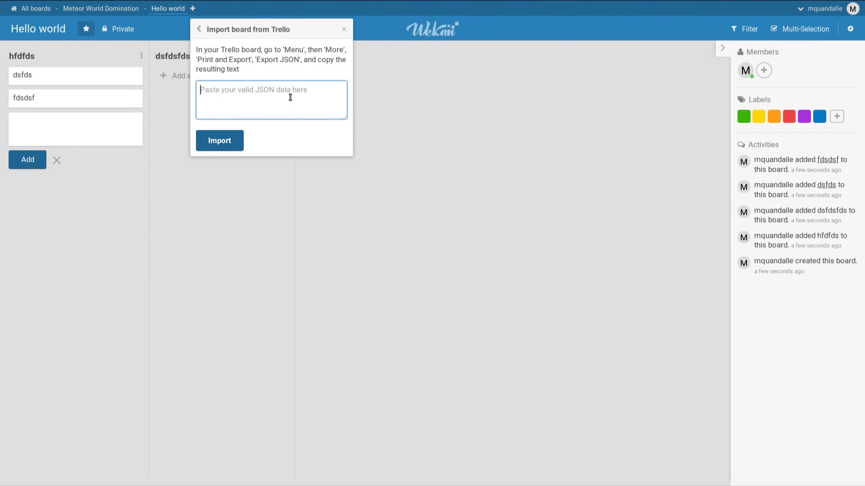
key("ctrl+v")
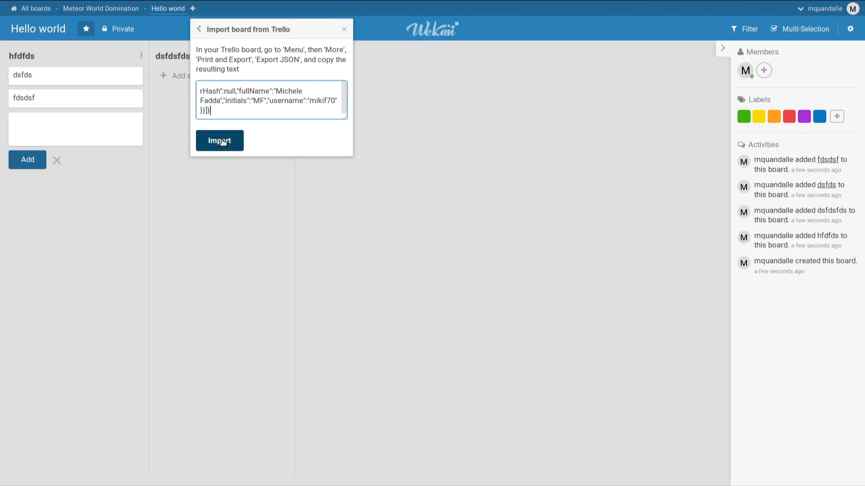
left_click(223, 142)
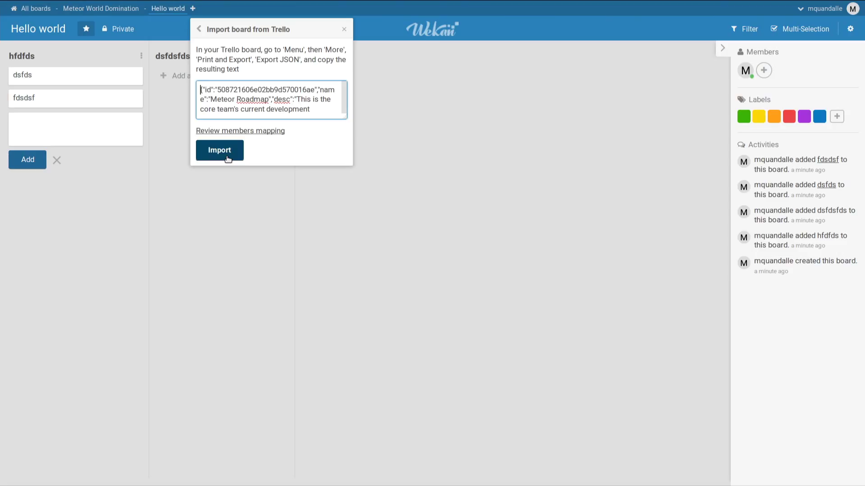
left_click(228, 158)
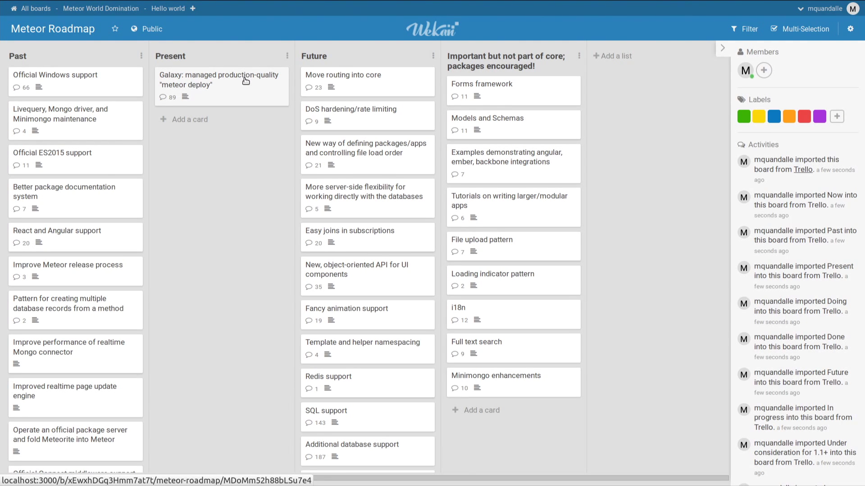
Step: Drag the Galaxy card to the top of Past and 'Move routing into core' into Present
left_click_drag(245, 81, 110, 80)
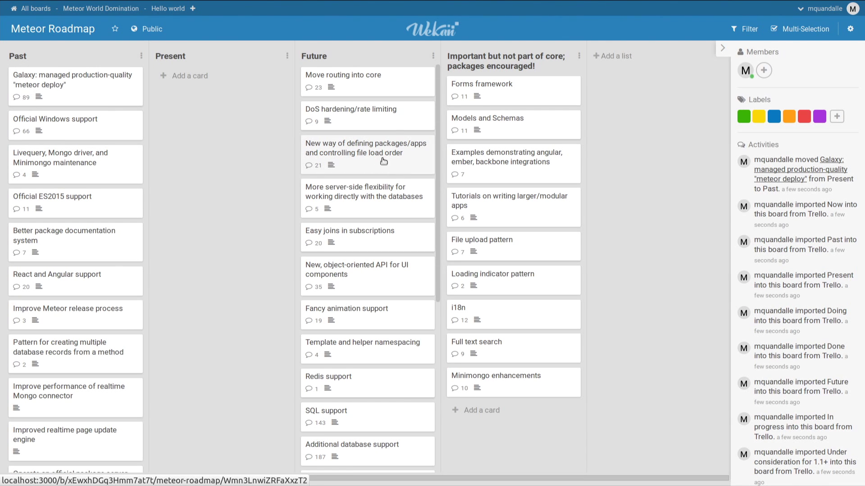
scroll(364, 231, "down", 5)
scroll(365, 231, "up", 5)
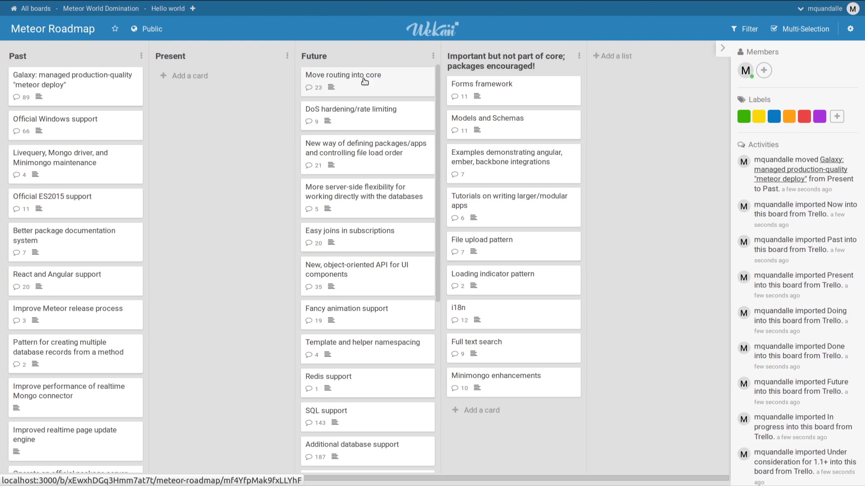
left_click_drag(363, 80, 218, 89)
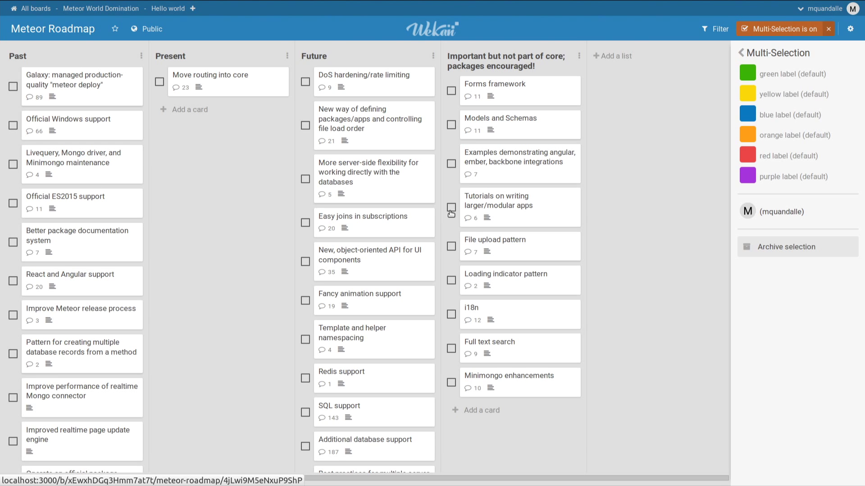
Step: Select the server-side flexibility, Fancy animation, Redis and Additional database cards
left_click(372, 189)
left_click(374, 310)
left_click(380, 376)
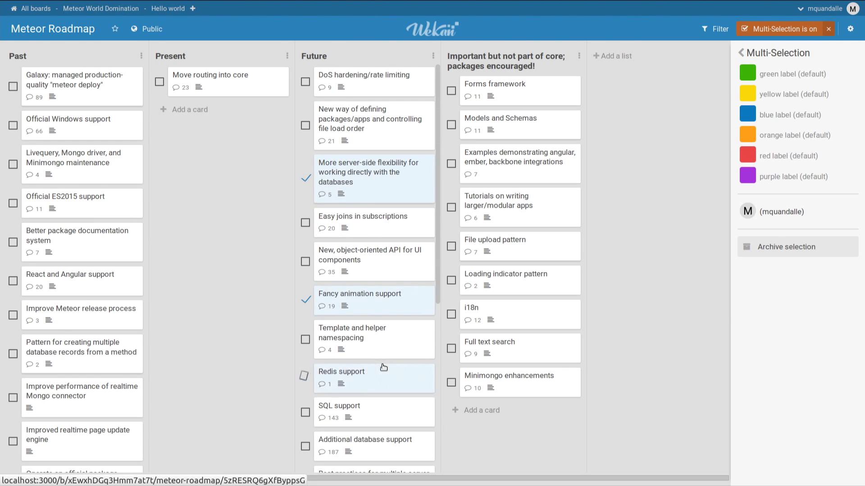
left_click(380, 439)
Step: Give the selected cards the yellow label and the board member, then exit Multi-Selection
right_click(790, 93)
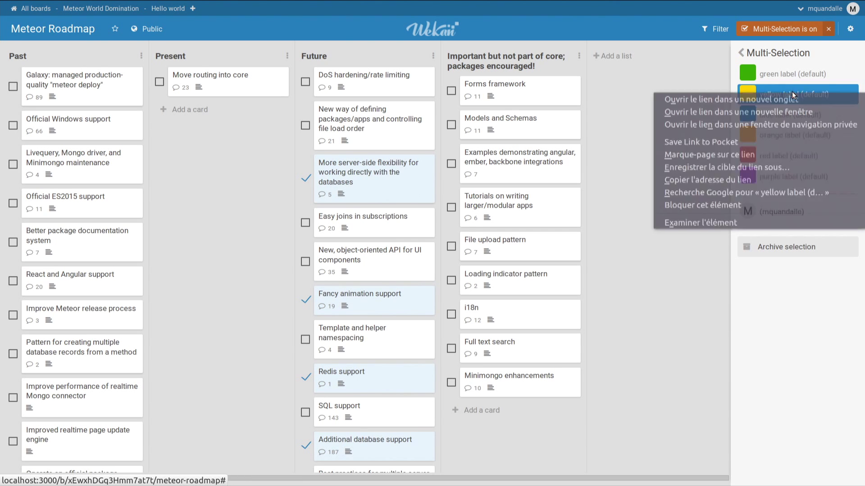
key("Escape")
left_click(790, 93)
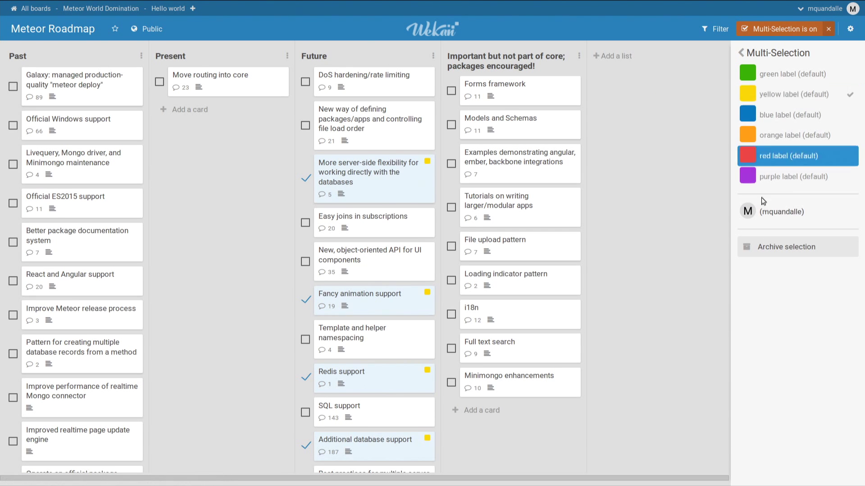
left_click(770, 213)
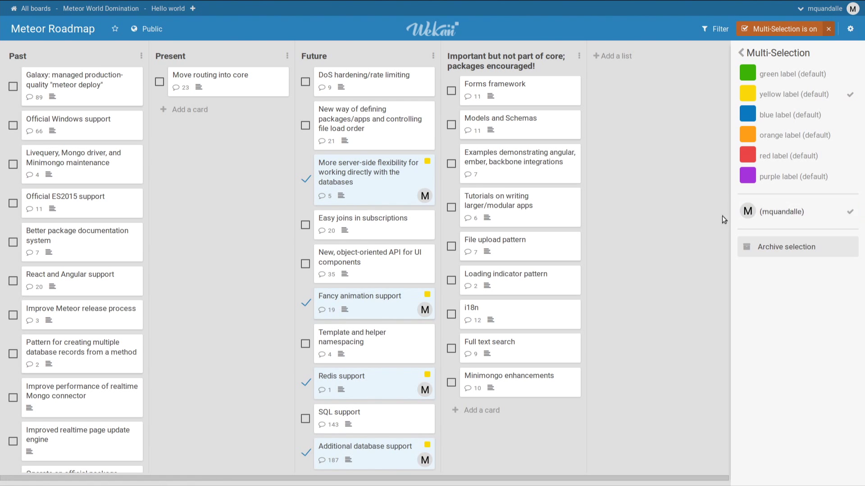
key("Escape")
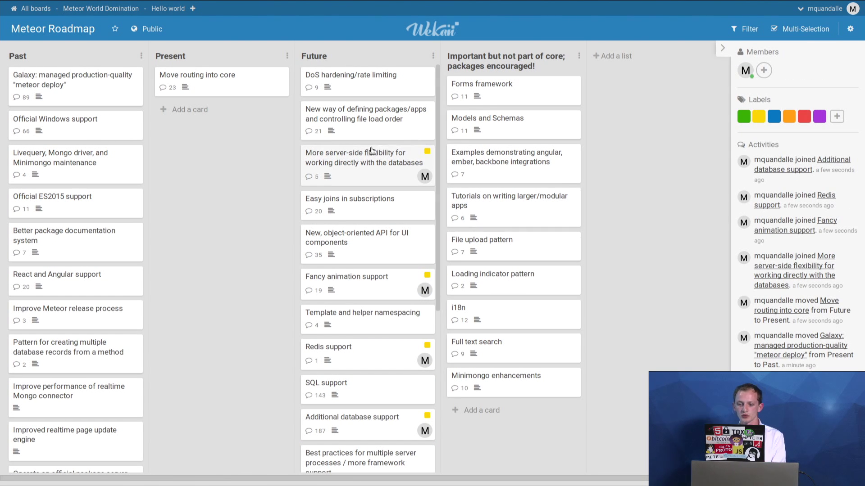
Step: Multi-select Examples through i18n and drag all five cards into Present
left_click(532, 164, "shift")
left_click(533, 314, "shift")
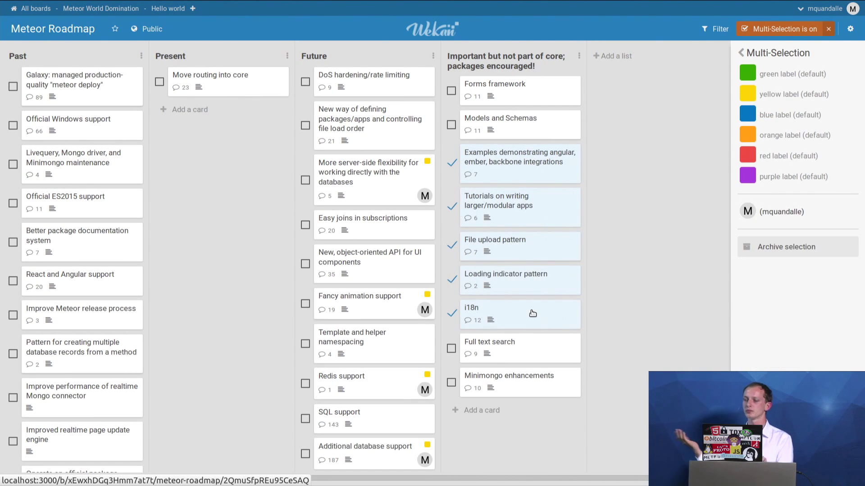
left_click_drag(552, 152, 245, 119)
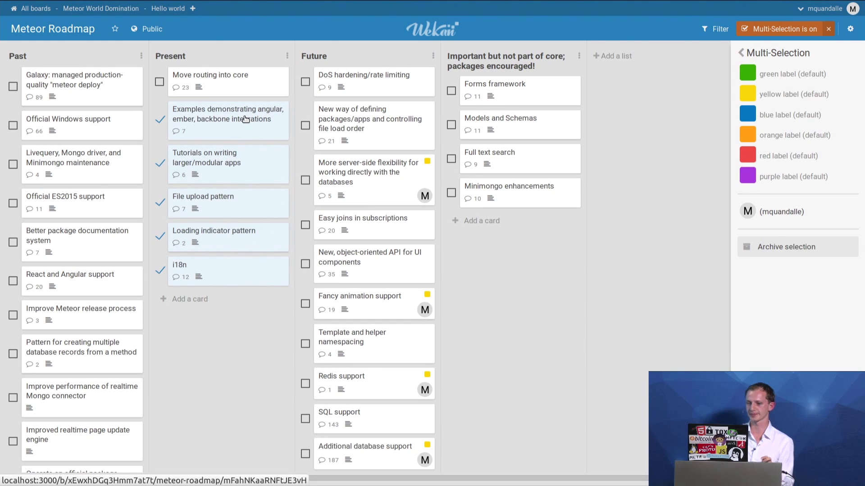
left_click(531, 275)
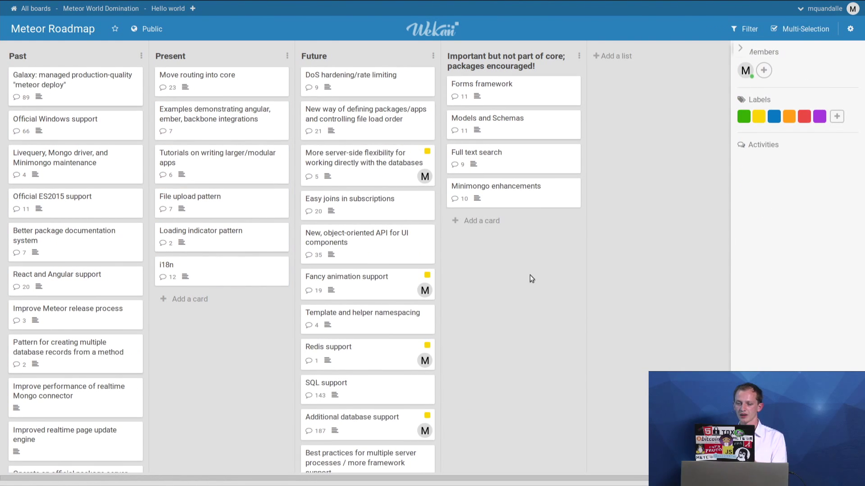
Step: Filter the board to show only cards assigned to the board member
left_click(363, 82, "shift")
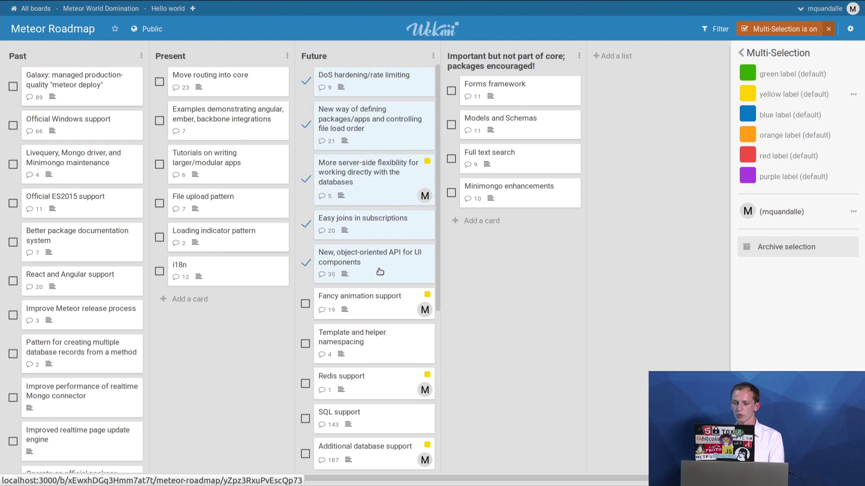
left_click(510, 274)
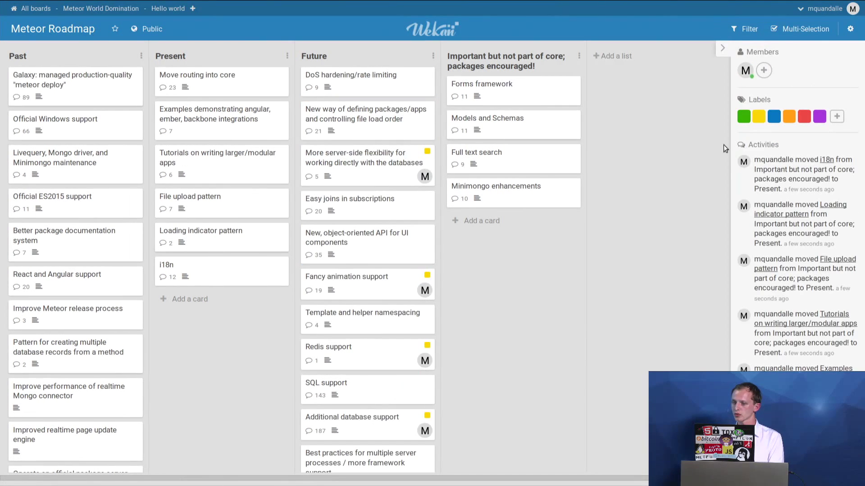
left_click(752, 33)
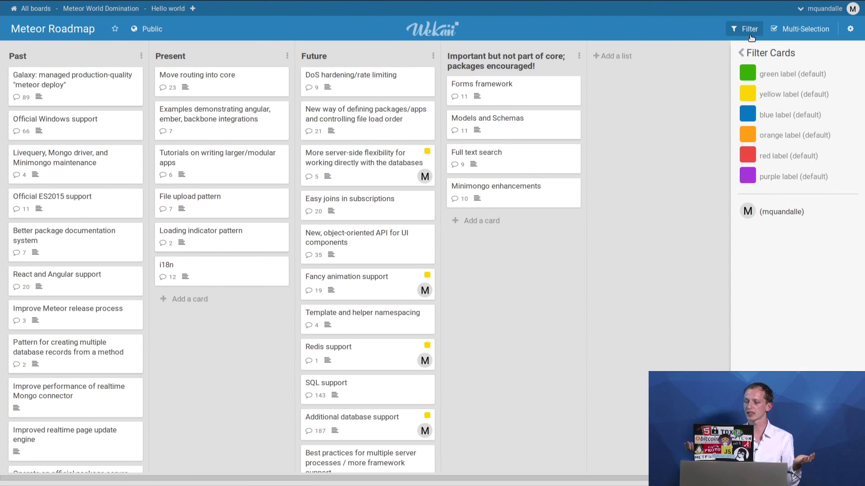
left_click(809, 211)
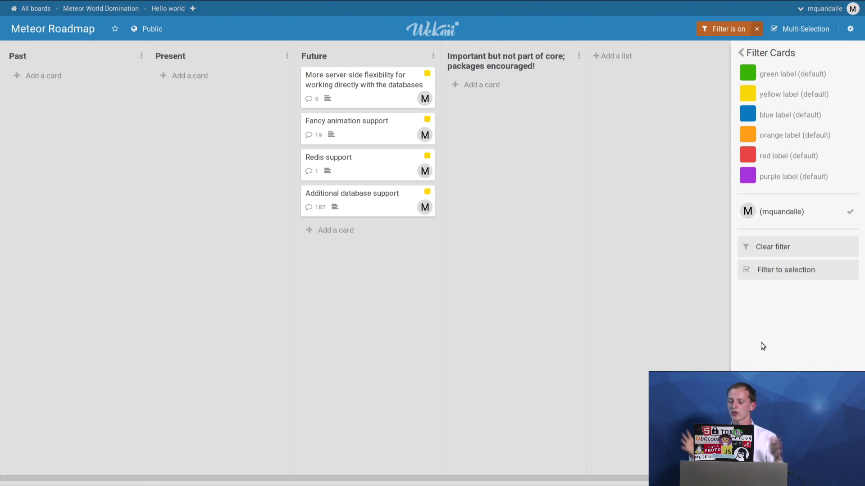
Step: Select the four filtered Future cards and drag them into Present
left_click(788, 279)
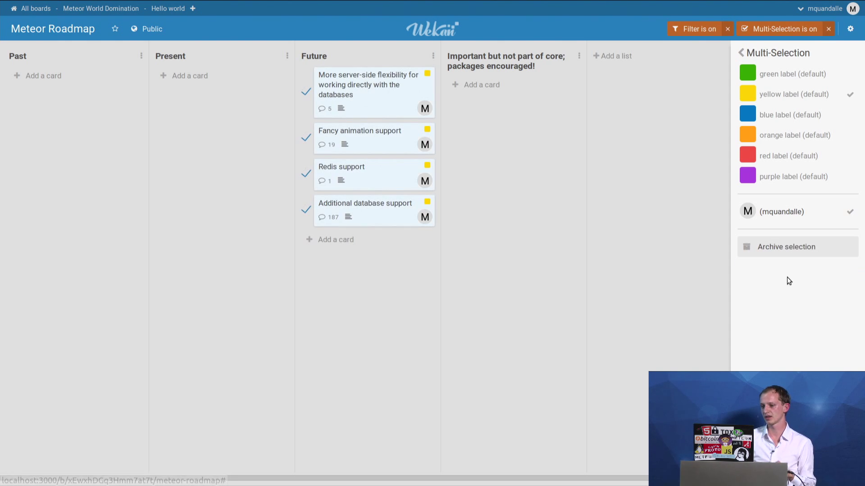
left_click_drag(381, 82, 226, 101)
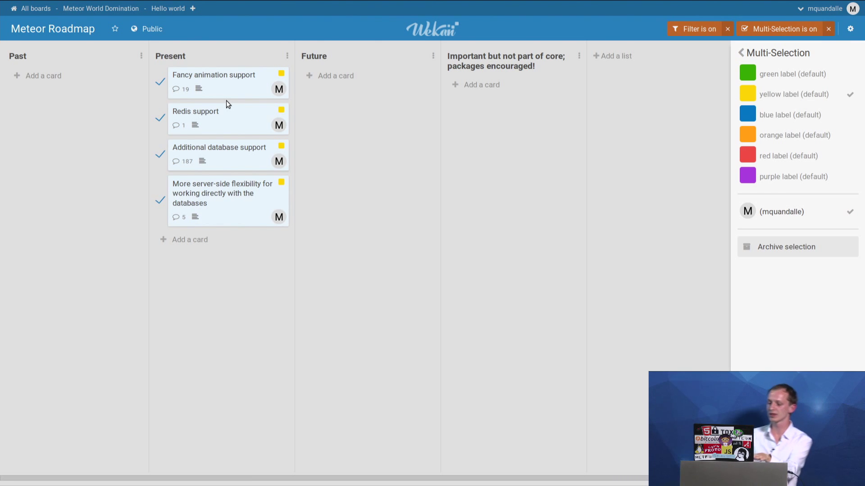
key("Escape")
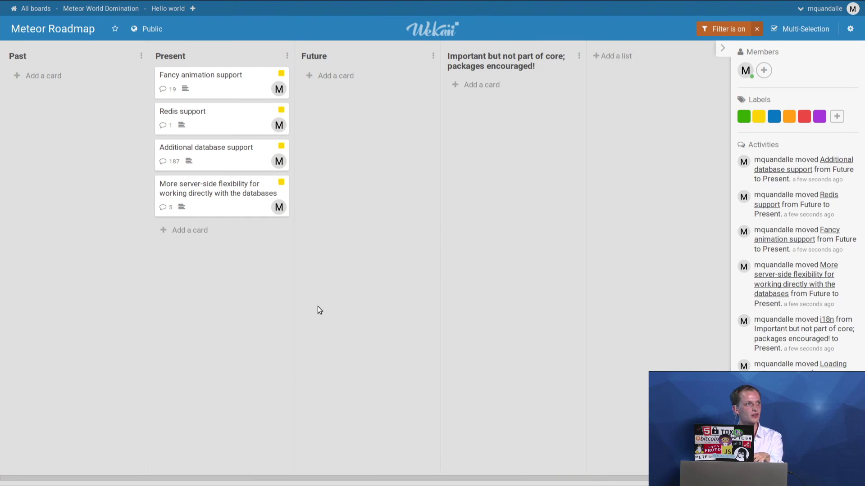
Step: Cycle through the browser tabs to the Sandstorm Wekan alternatives board
key("ctrl+Tab")
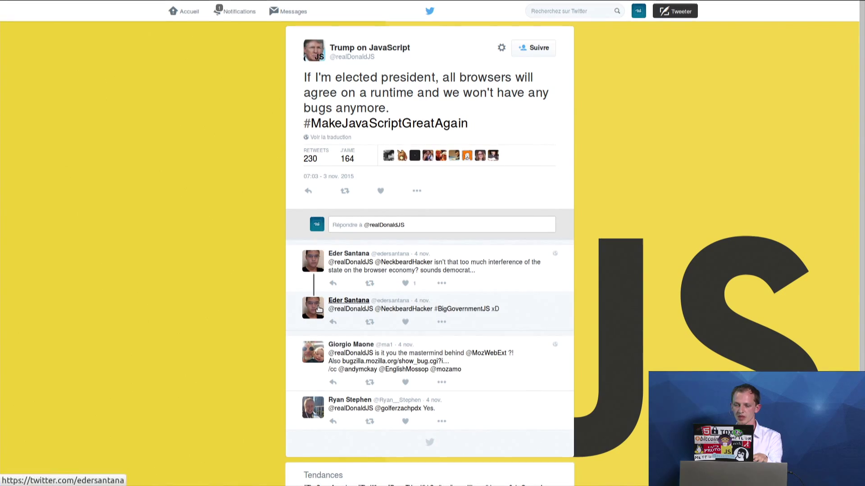
key("ctrl+Tab")
key("ctrl+Tab")
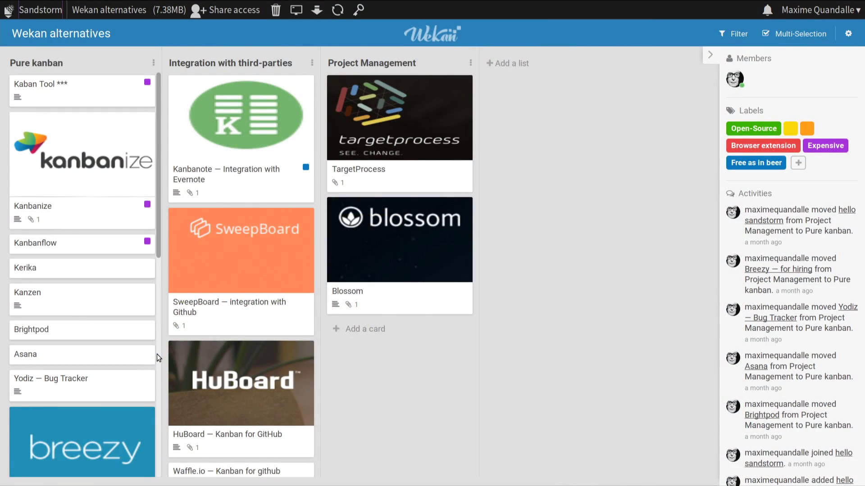
Step: Scroll through the Pure kanban and Integration lists on the Wekan alternatives board
scroll(93, 300, "down", 10)
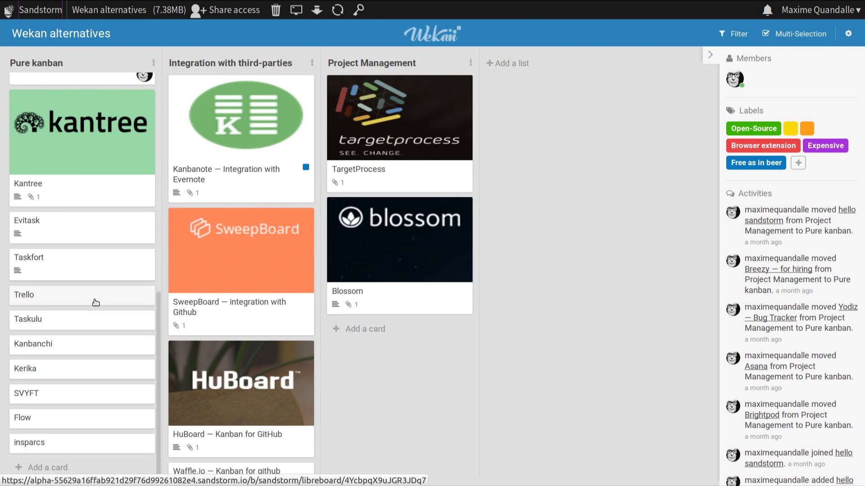
scroll(95, 303, "up", 10)
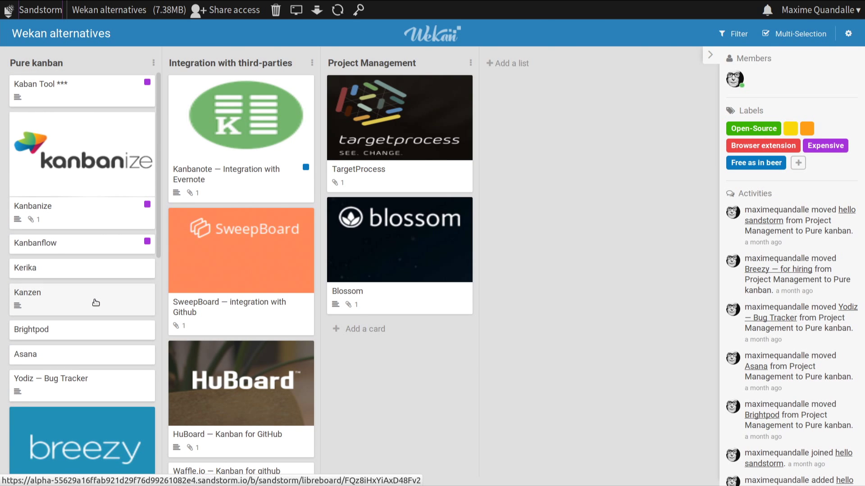
scroll(247, 232, "down", 3)
scroll(248, 232, "up", 3)
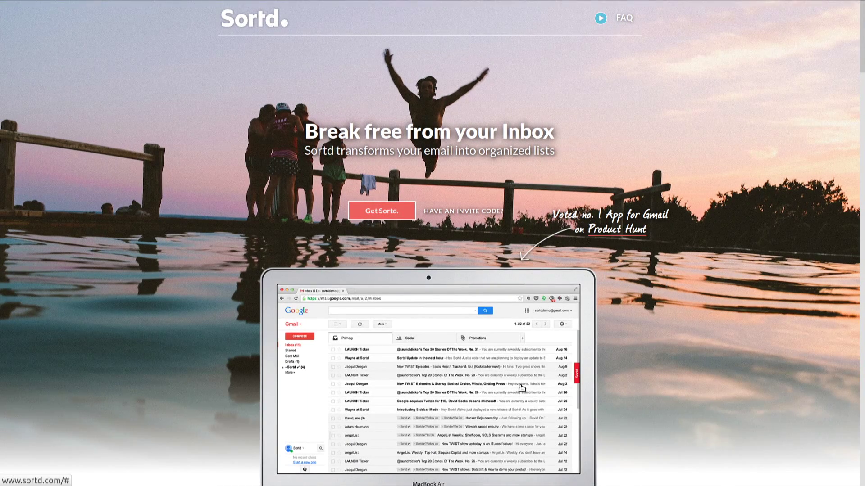
Step: Scroll down and back up the Sortd homepage
scroll(520, 386, "down", 5)
scroll(521, 385, "up", 2)
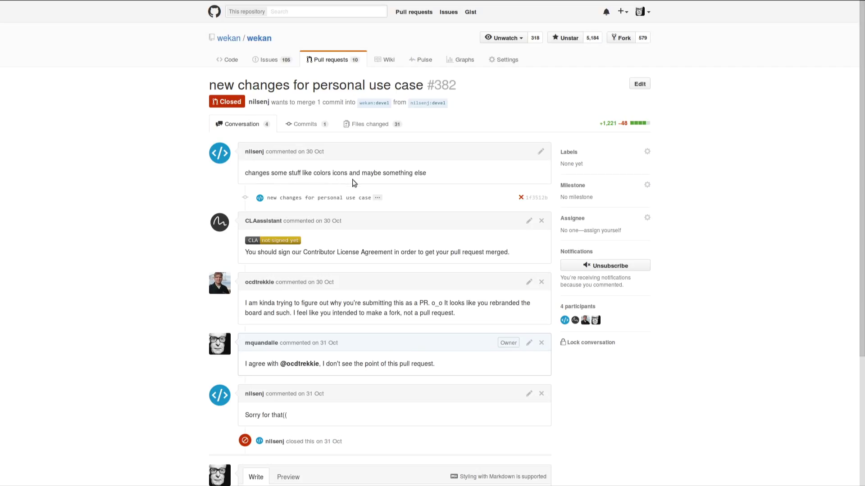
Step: Review the Files changed diff of wekan pull request #382
left_click(371, 123)
scroll(442, 238, "down", 20)
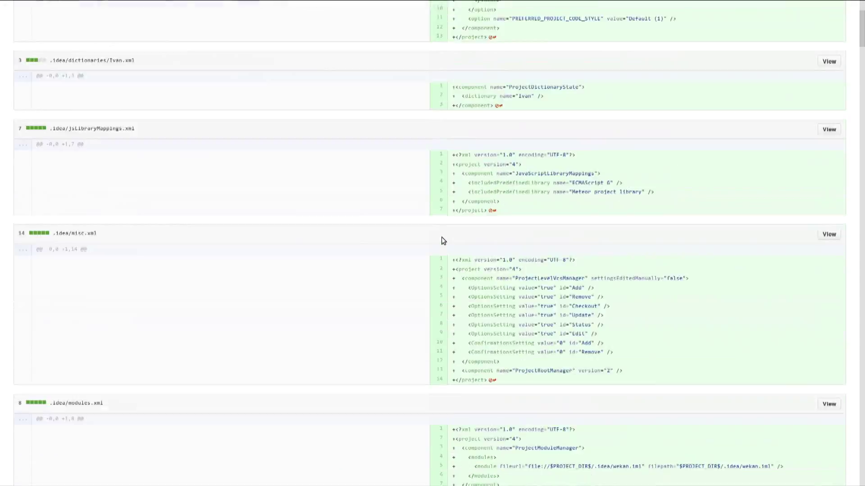
scroll(443, 238, "down", 20)
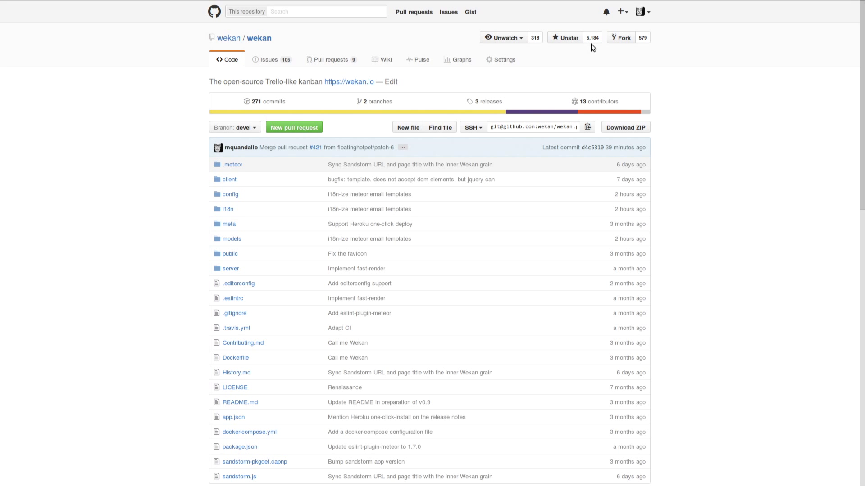
key("ctrl+Tab")
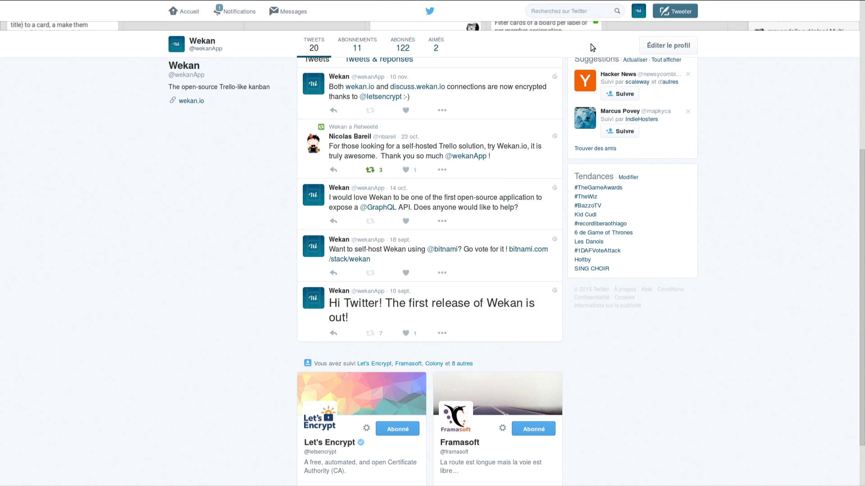